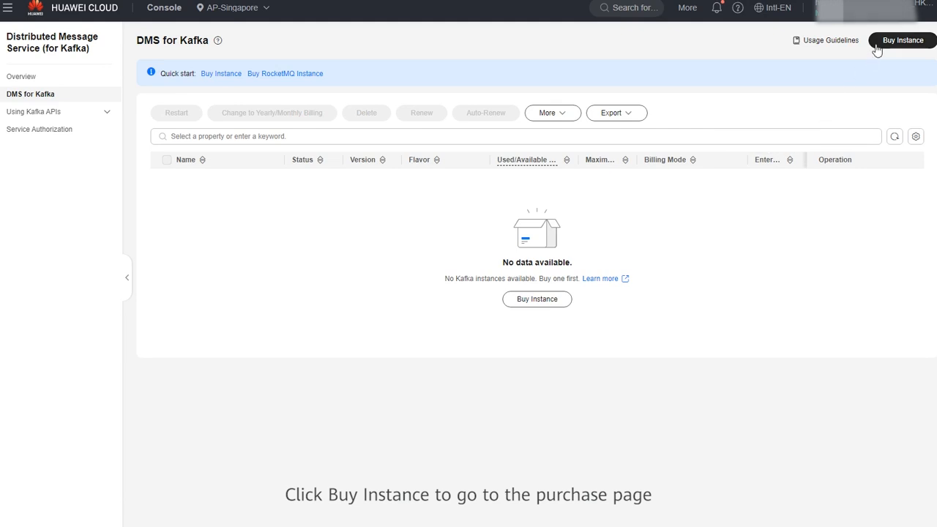
Start a new Kafka instance purchase in Standard Config with Pay-per-use billing.
click(878, 49)
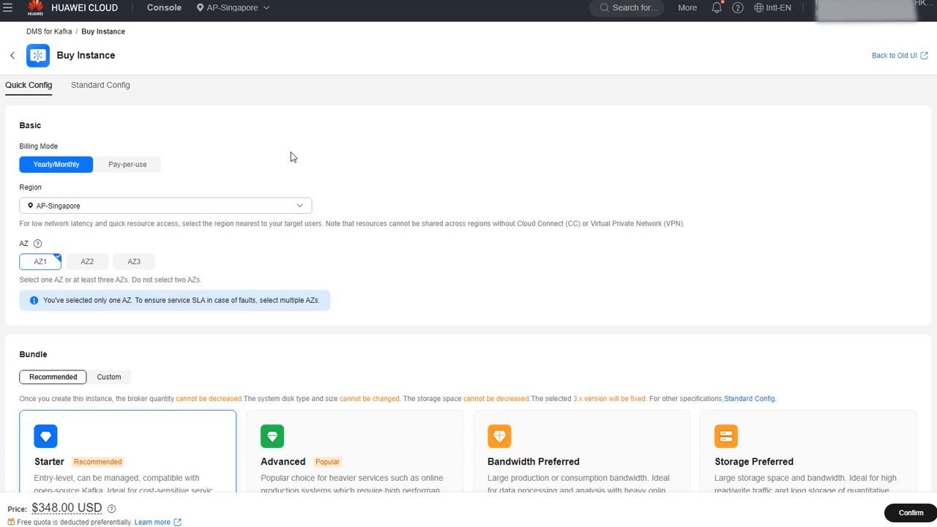
click(126, 88)
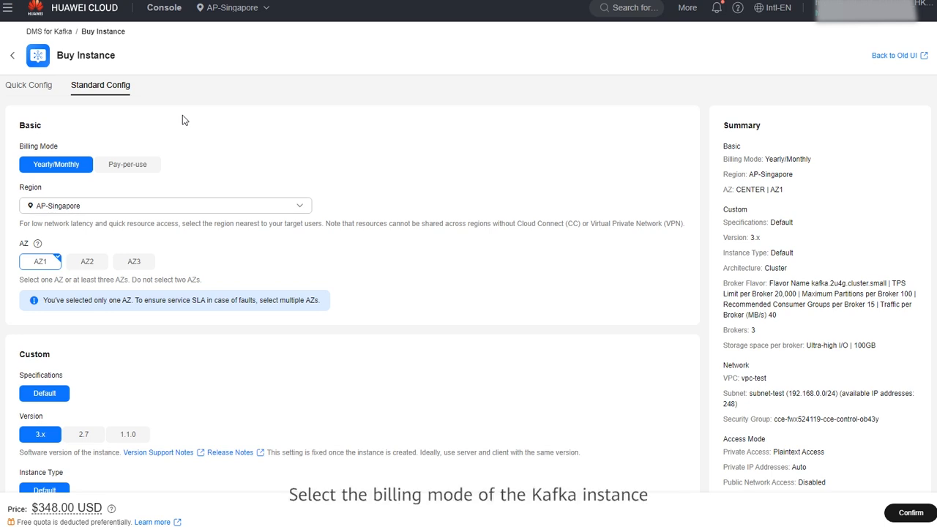
click(149, 168)
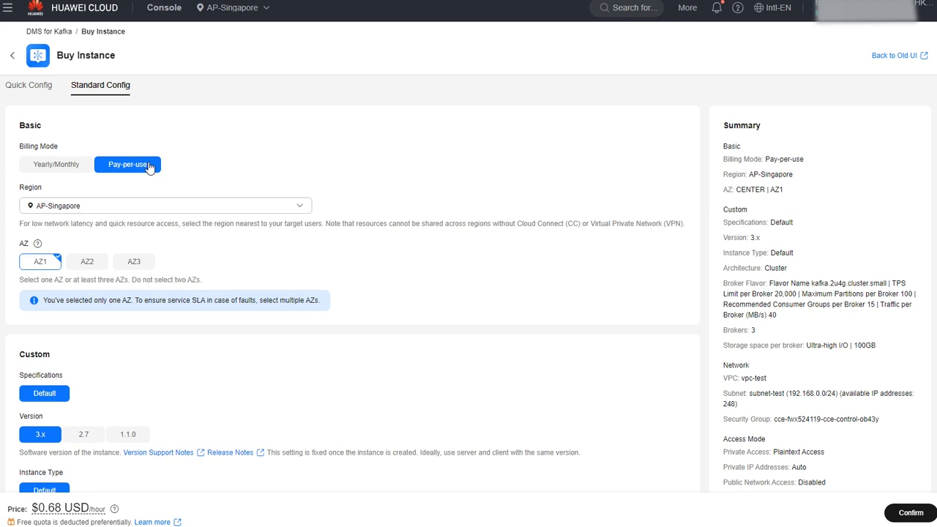
Keep AP-Singapore as the region and add AZ2 and AZ3 alongside AZ1.
click(161, 209)
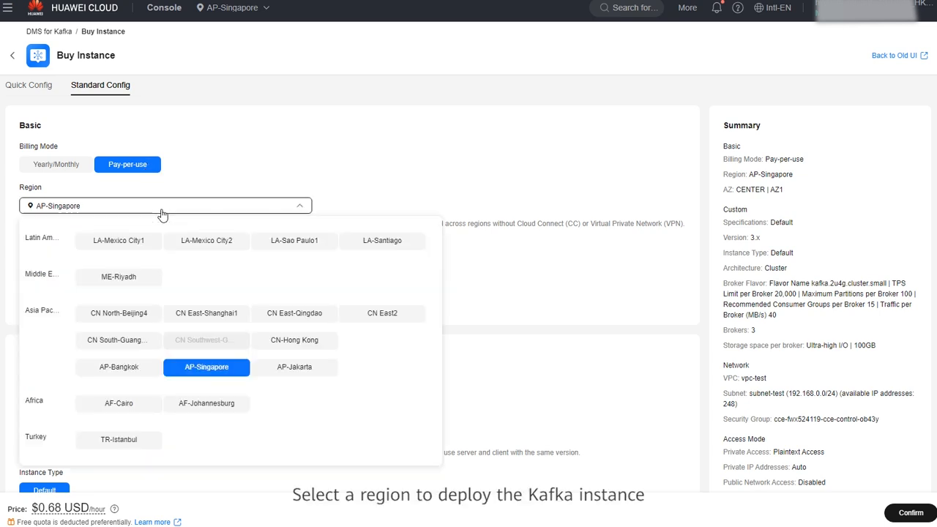
click(161, 213)
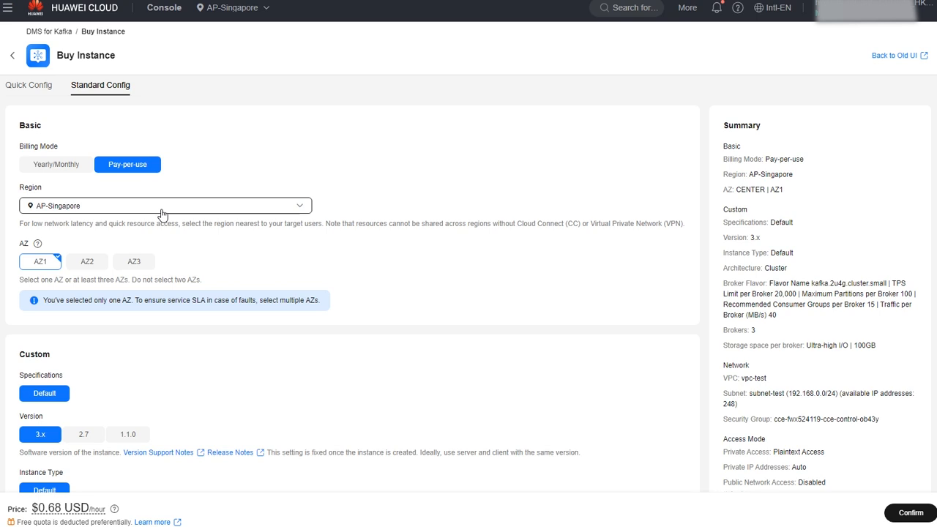
click(88, 263)
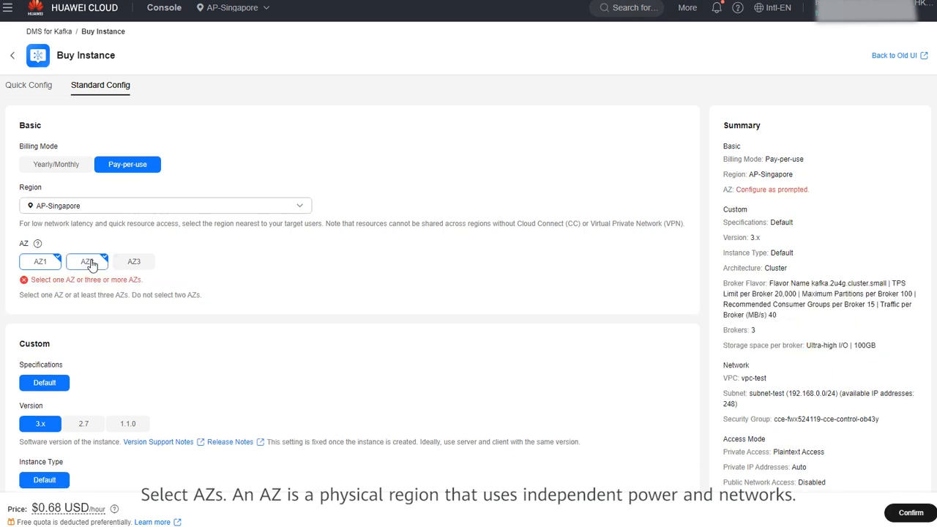
click(134, 264)
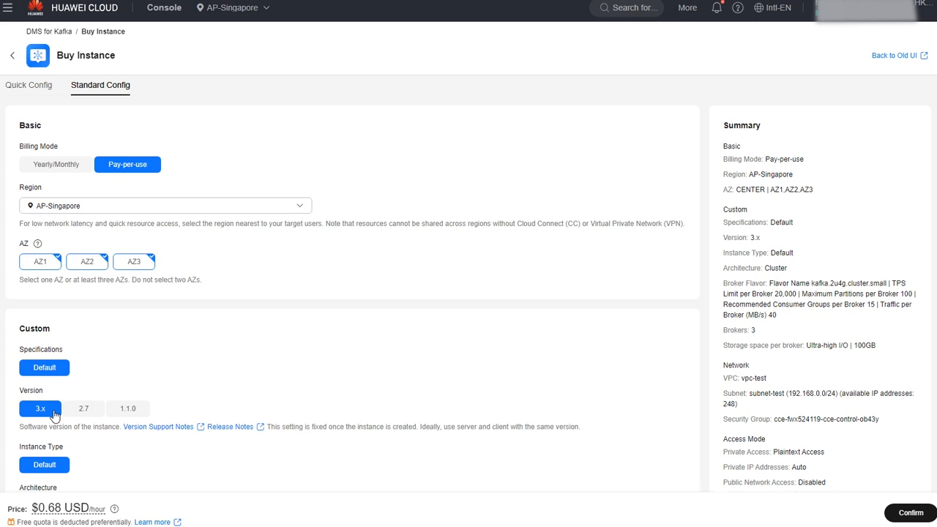
scroll(53, 415, down, 6)
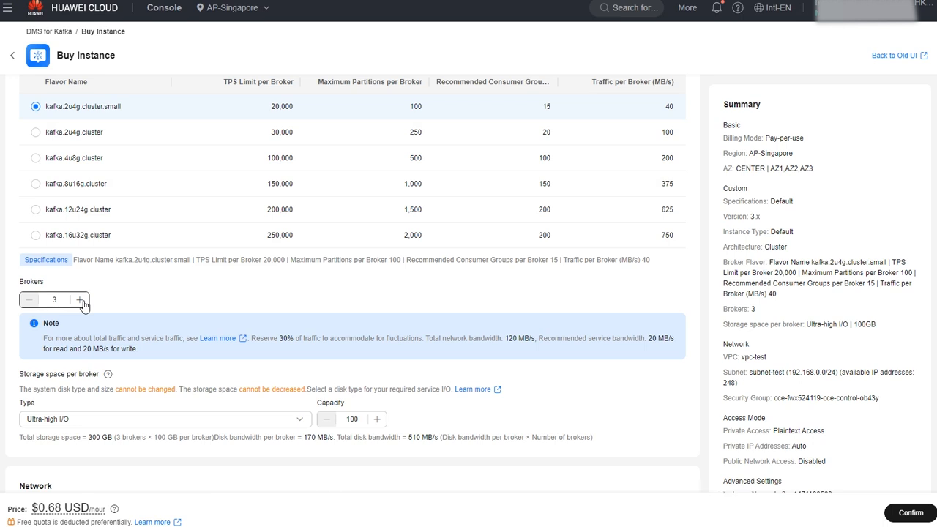
click(191, 422)
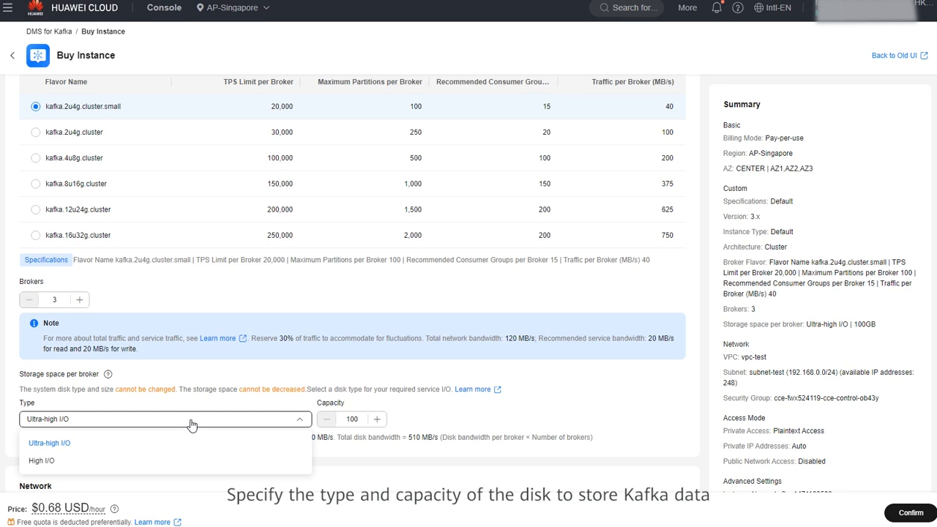
click(191, 422)
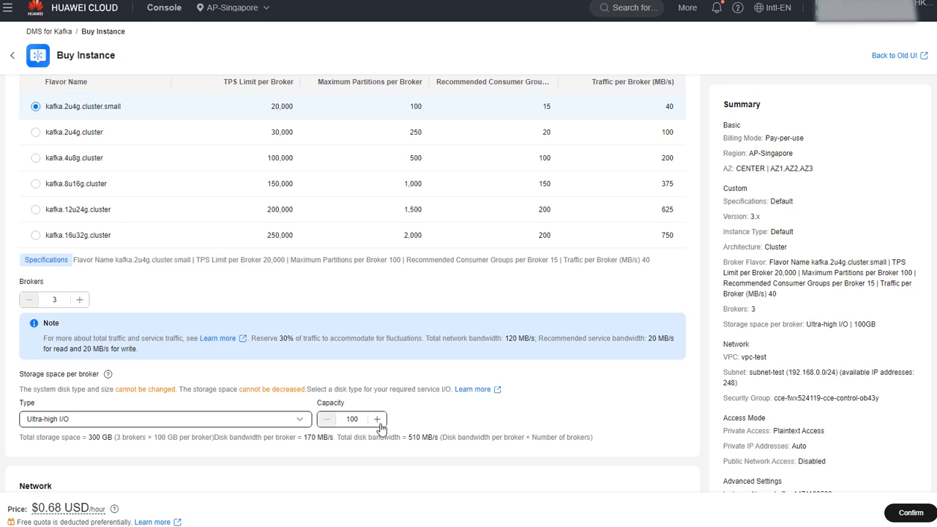
Expand the Access Mode settings in the Network section.
scroll(380, 427, down, 5)
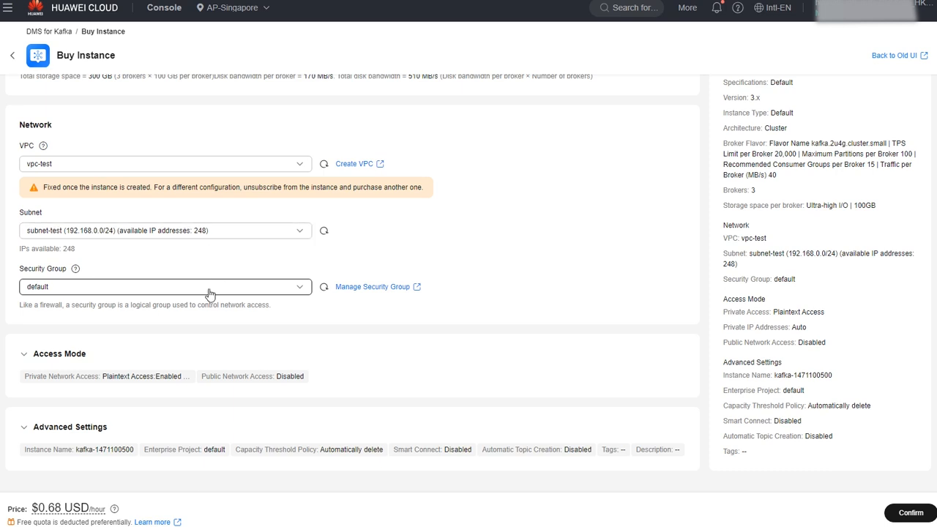
click(81, 359)
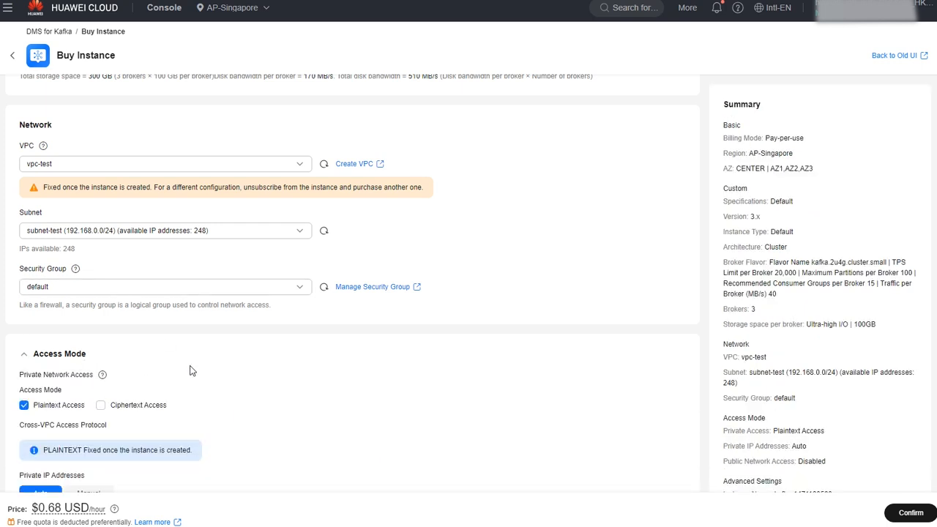
scroll(190, 371, down, 2)
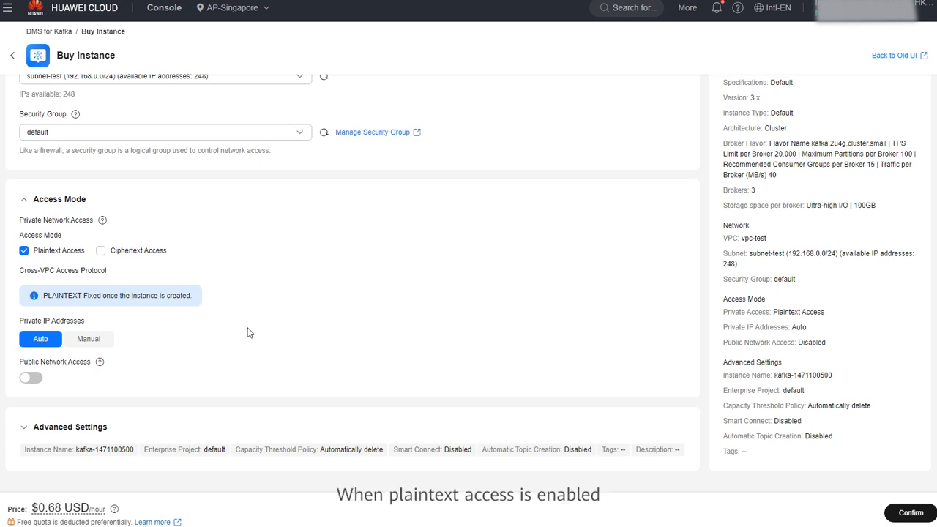
Enable Ciphertext Access for the private network with the SASL_SSL security protocol.
click(145, 258)
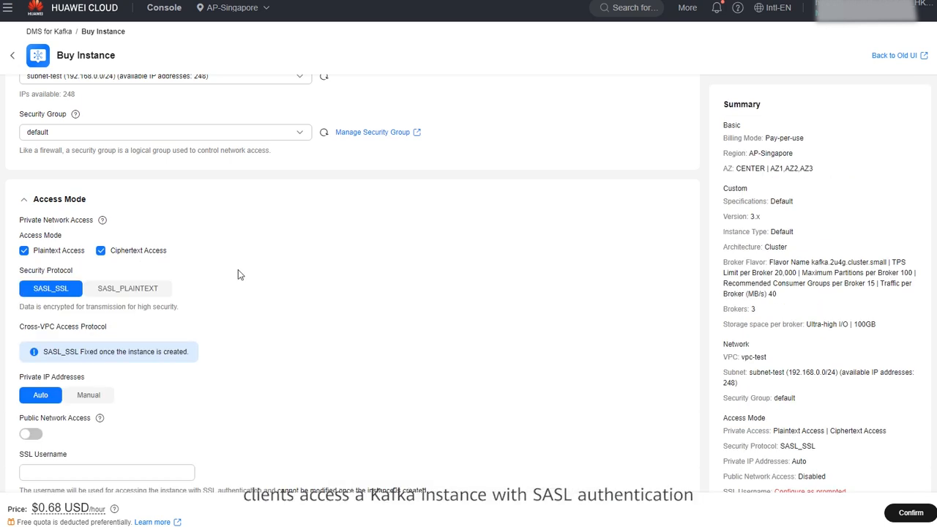
scroll(238, 271, down, 3)
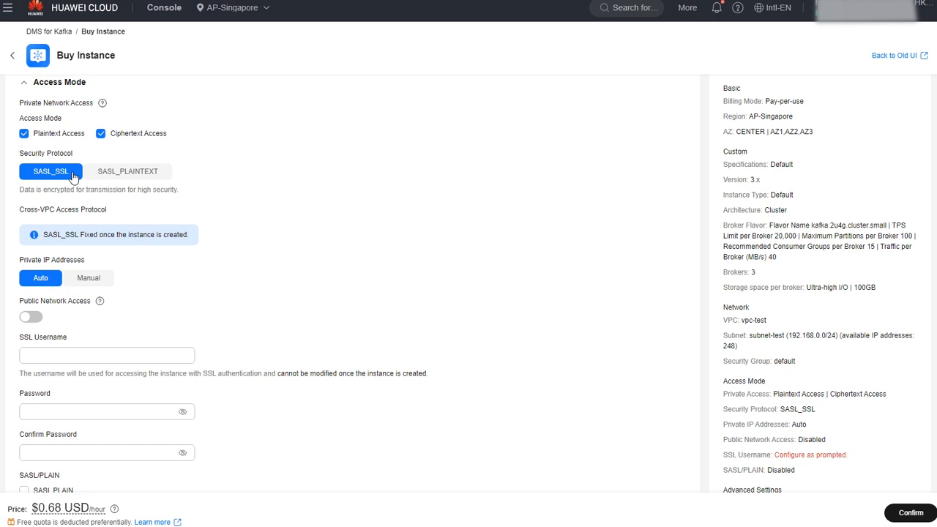
Toggle public network access on and back off, leaving it disabled.
click(31, 318)
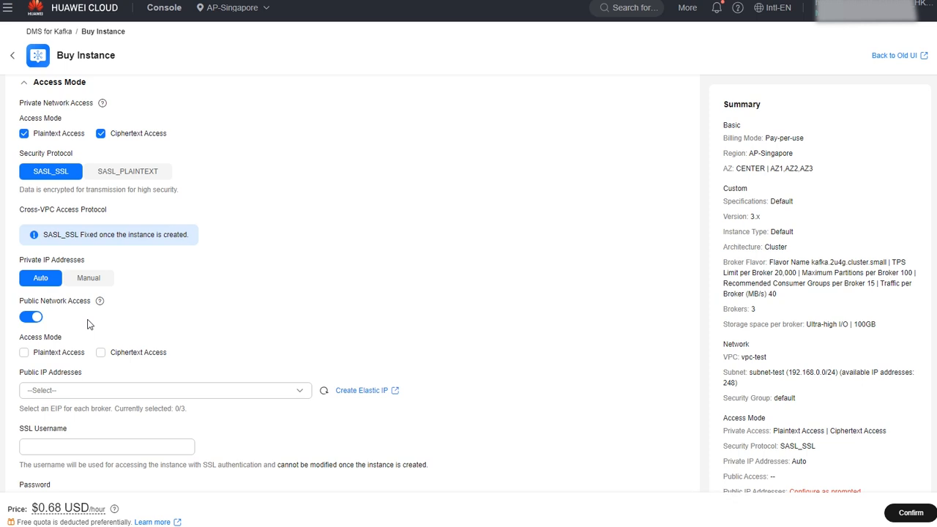
click(31, 318)
scroll(111, 331, down, 1)
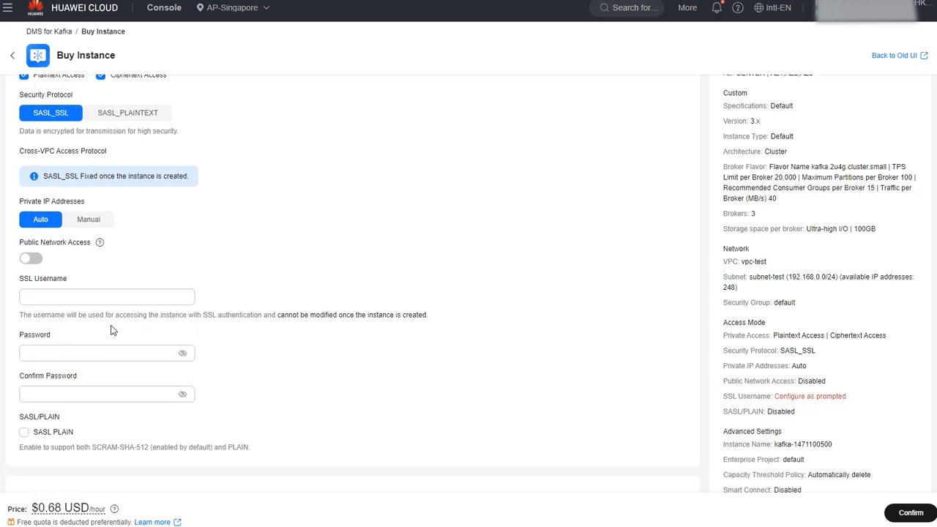
Enter the SSL username and a confirmed password, and enable SASL PLAIN alongside SCRAM-SHA-512.
click(88, 299)
text(test)
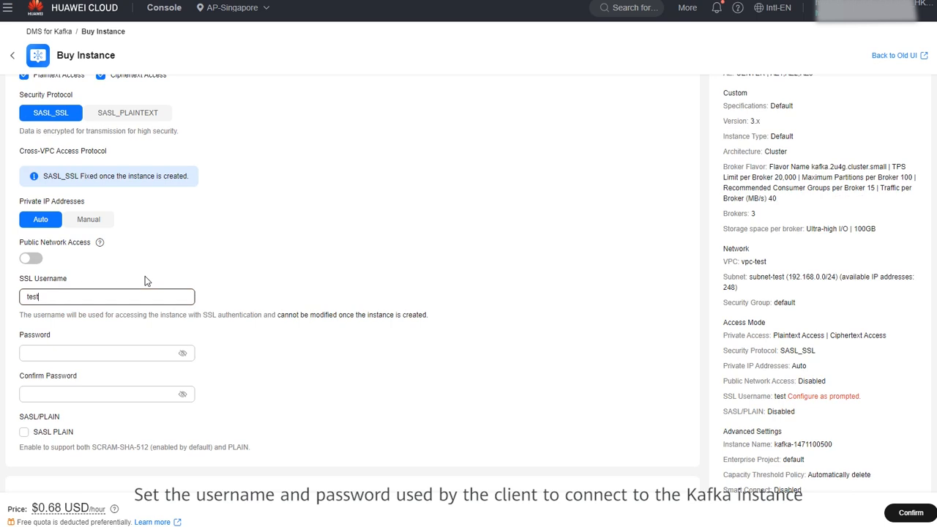
click(84, 352)
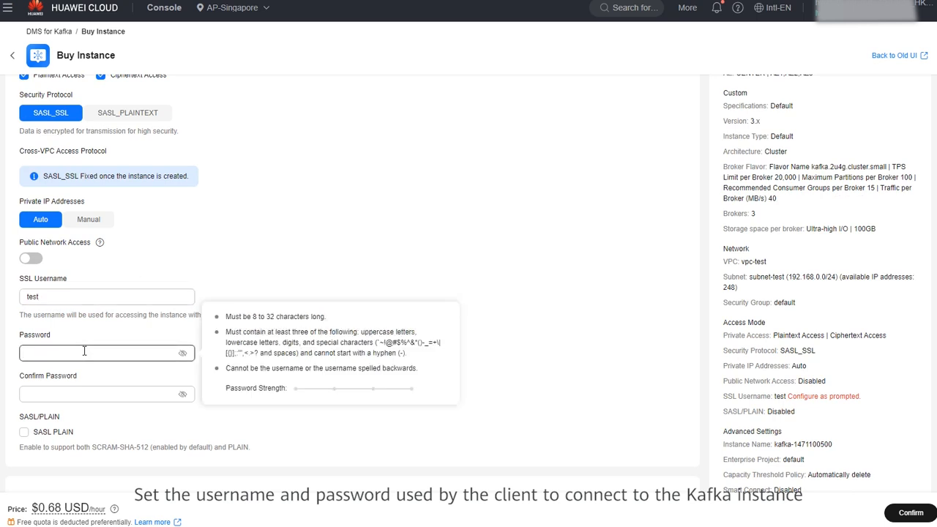
text(•••••••••)
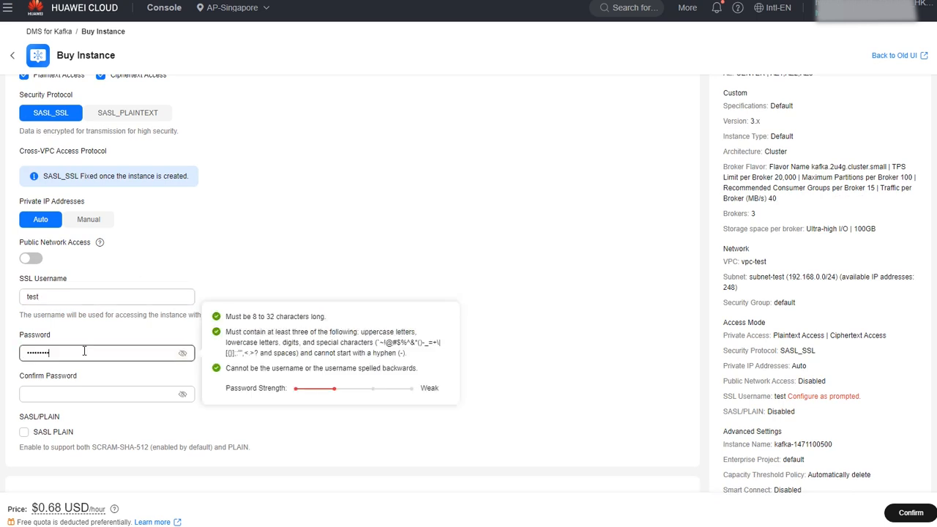
click(75, 393)
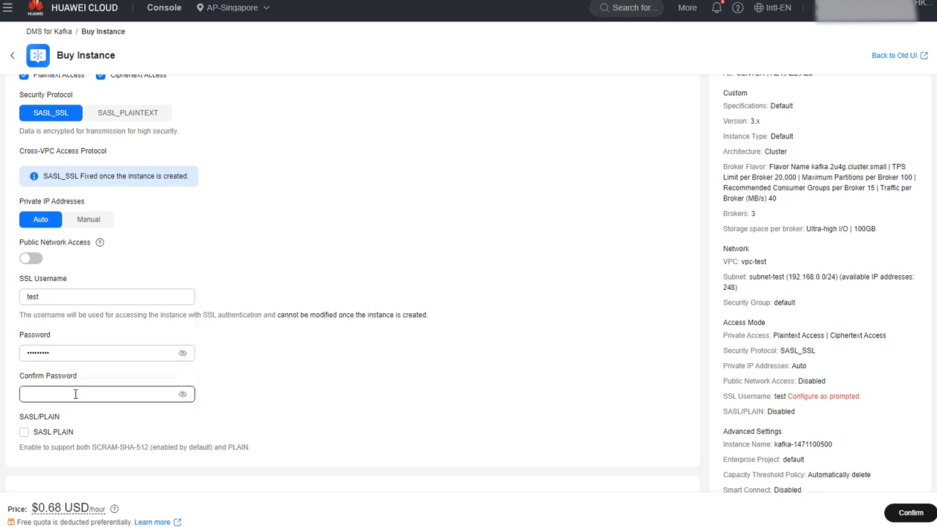
text(•••••••••)
click(25, 432)
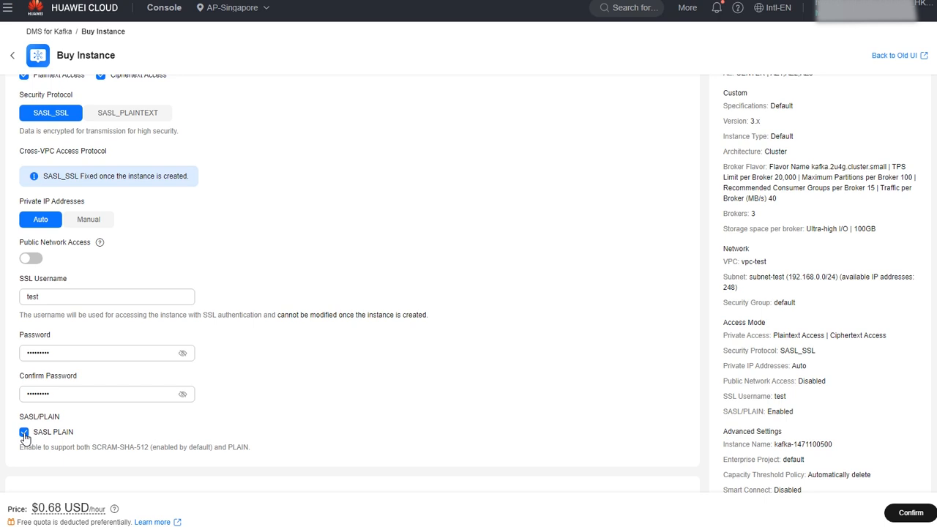
Expand Advanced Settings and replace the numeric name suffix so the instance reads kafka-test.
scroll(271, 432, down, 1)
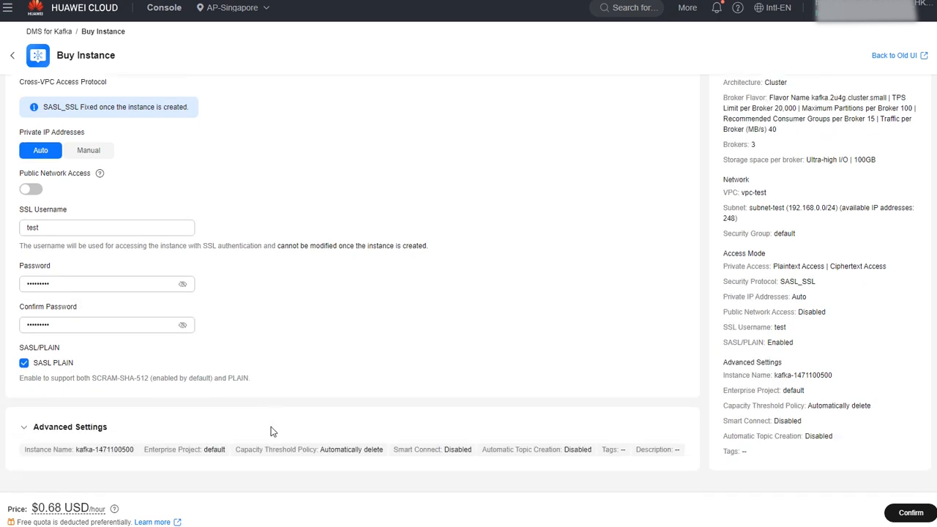
click(100, 427)
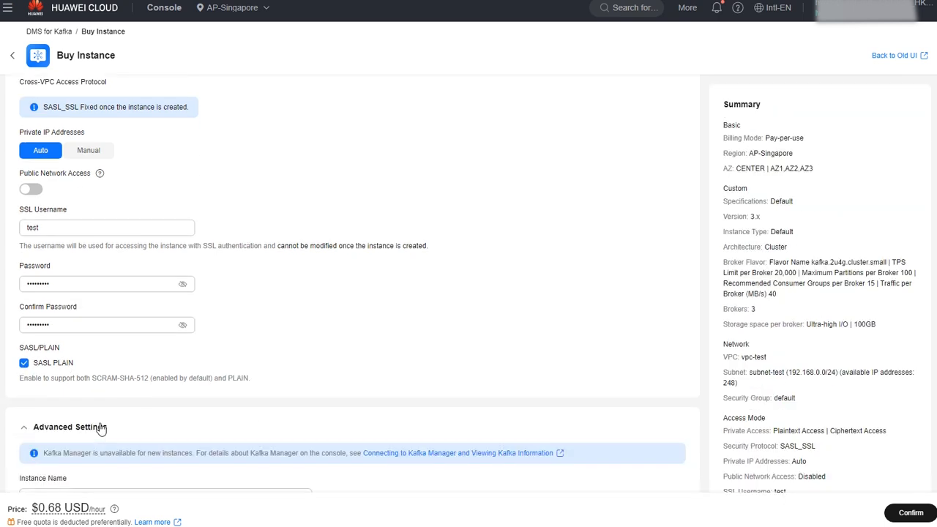
scroll(216, 422, down, 5)
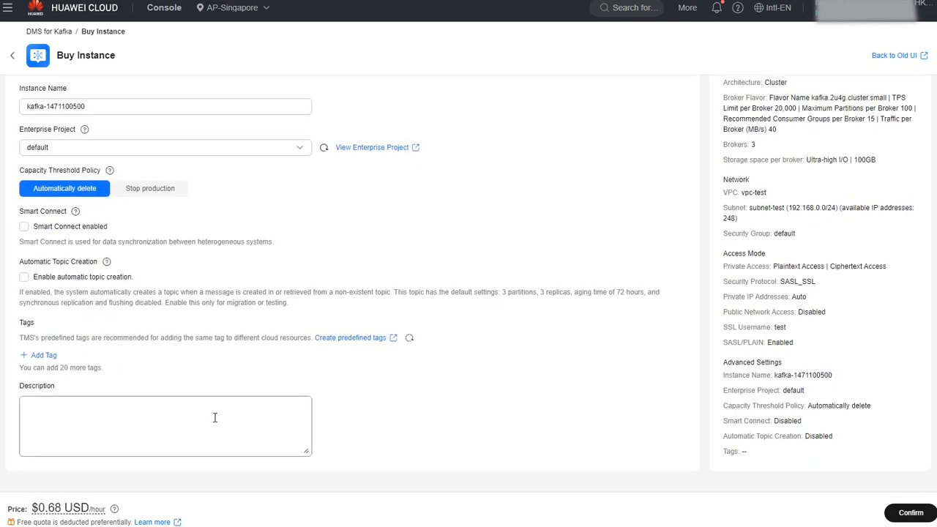
drag(46, 106, 132, 110)
text(test)
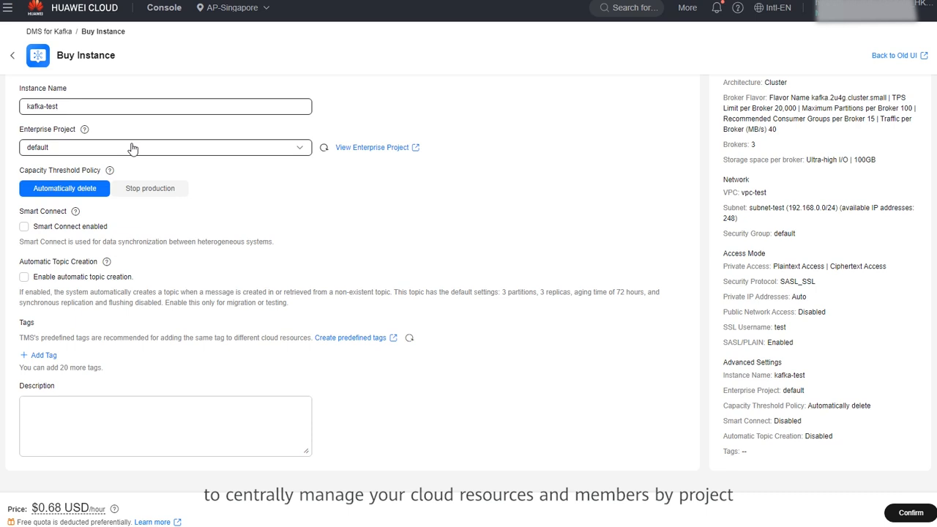
click(105, 193)
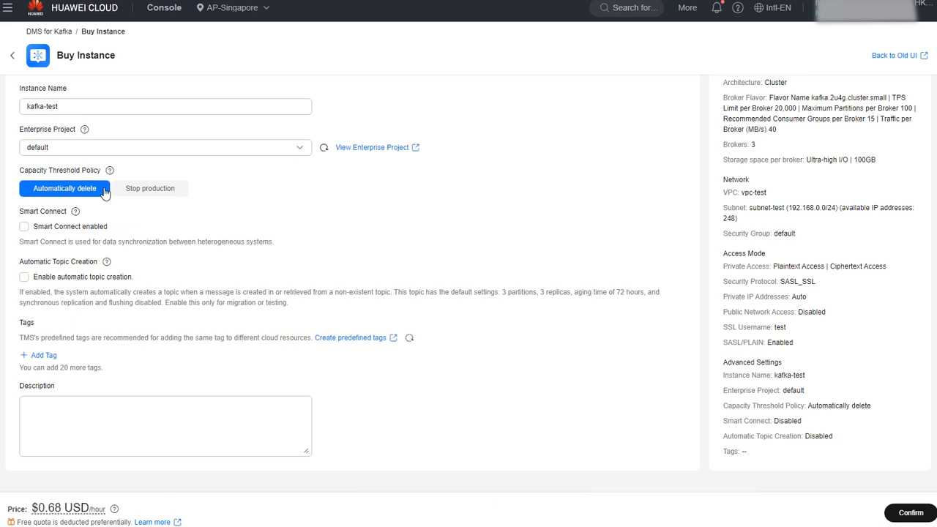
click(24, 228)
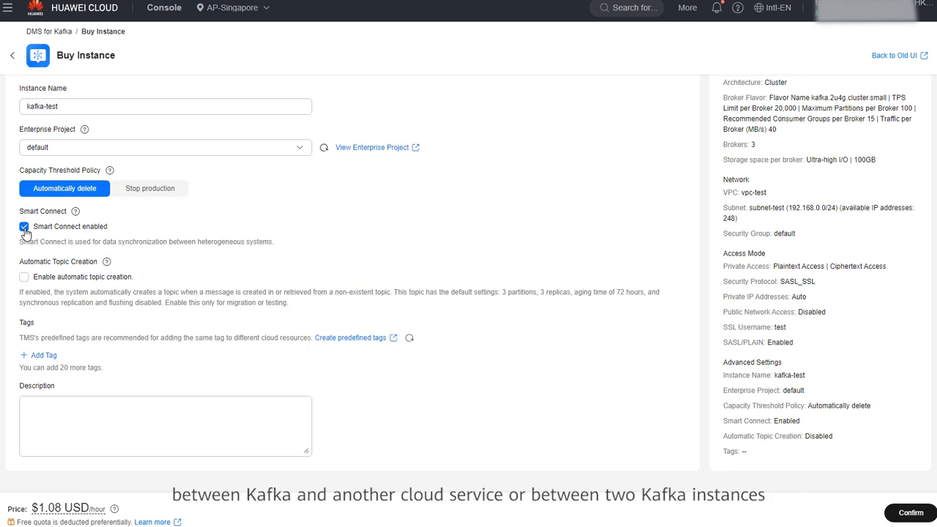
click(24, 228)
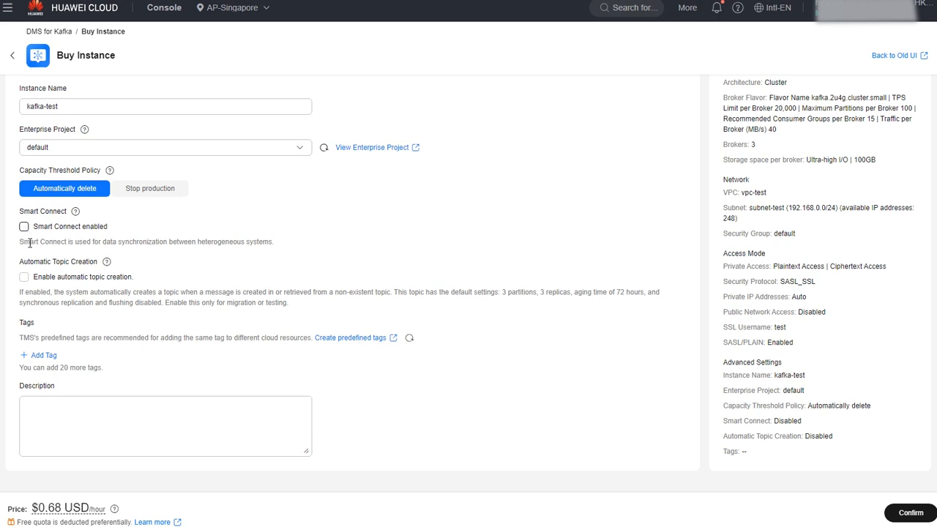
click(25, 277)
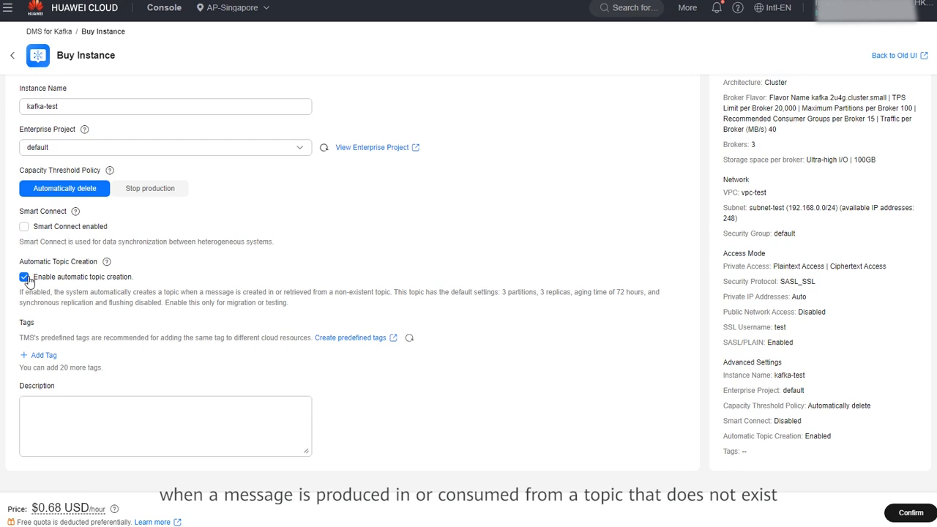
click(25, 277)
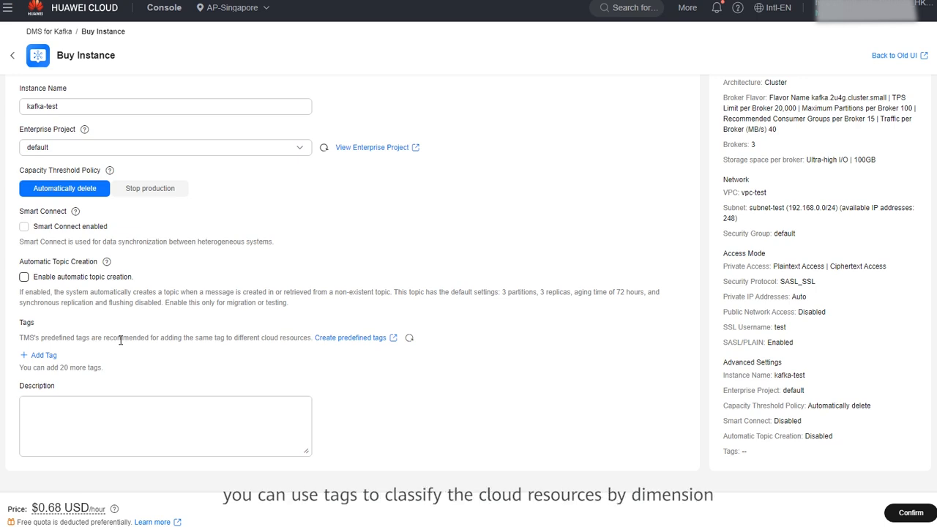
click(87, 408)
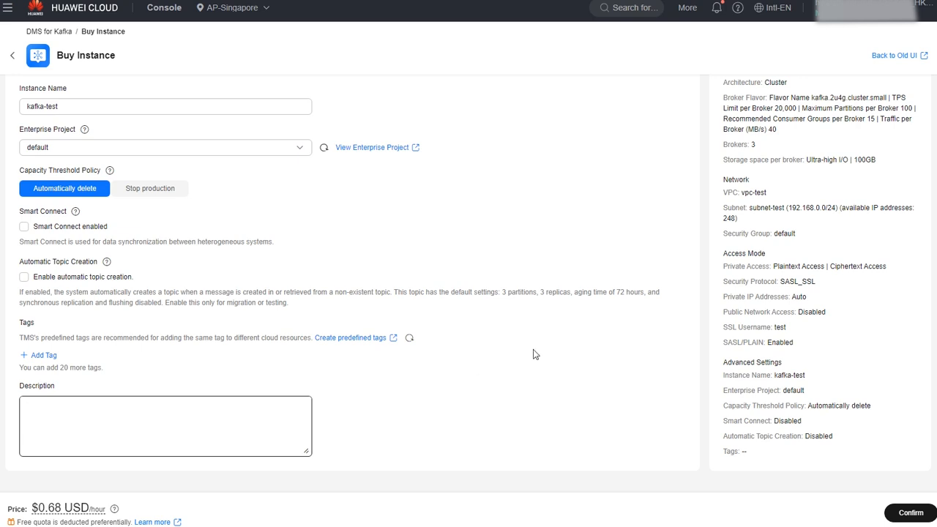
click(784, 285)
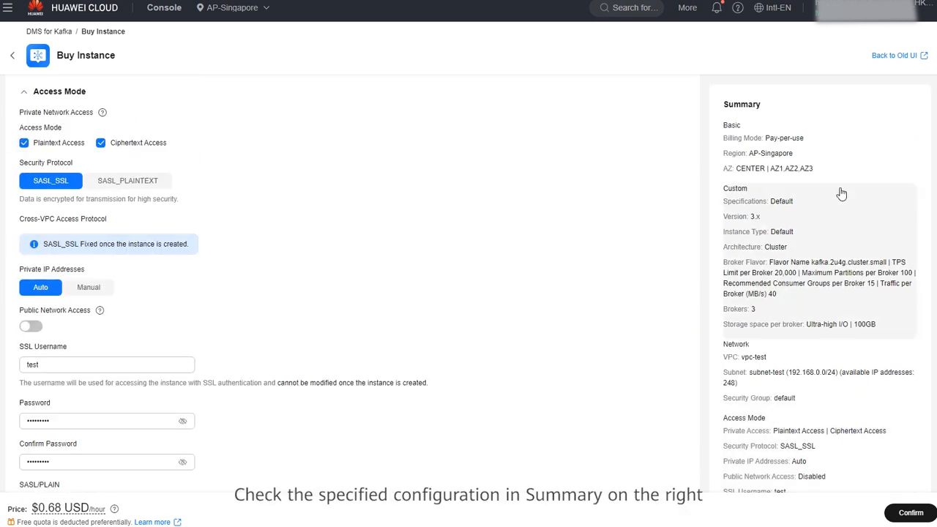
Review the basic settings in the Summary and proceed to the order confirmation page.
click(860, 159)
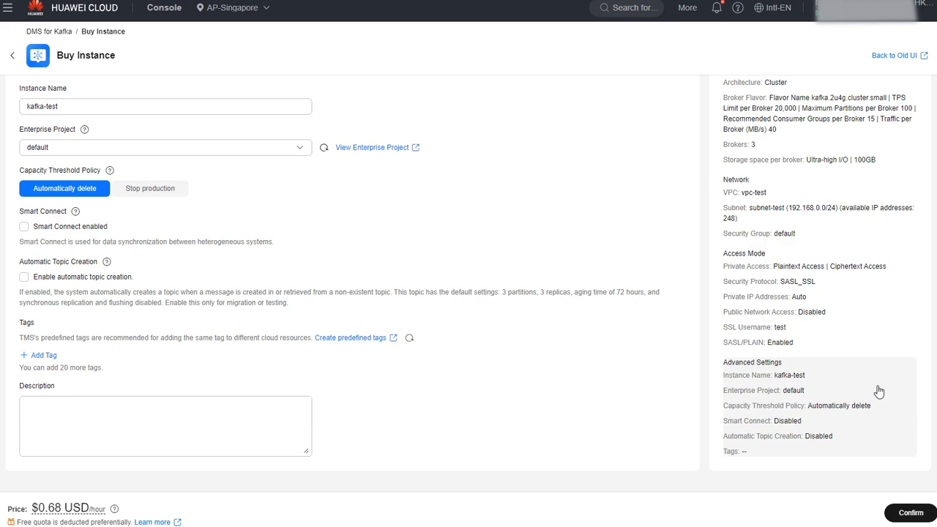
click(909, 512)
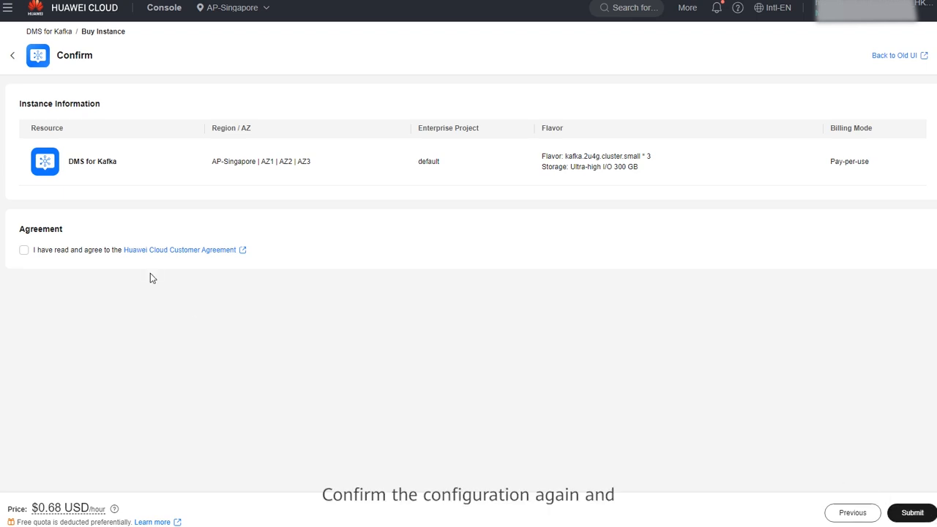
Accept the customer agreement, submit the order, and return to the Kafka instance list.
click(24, 251)
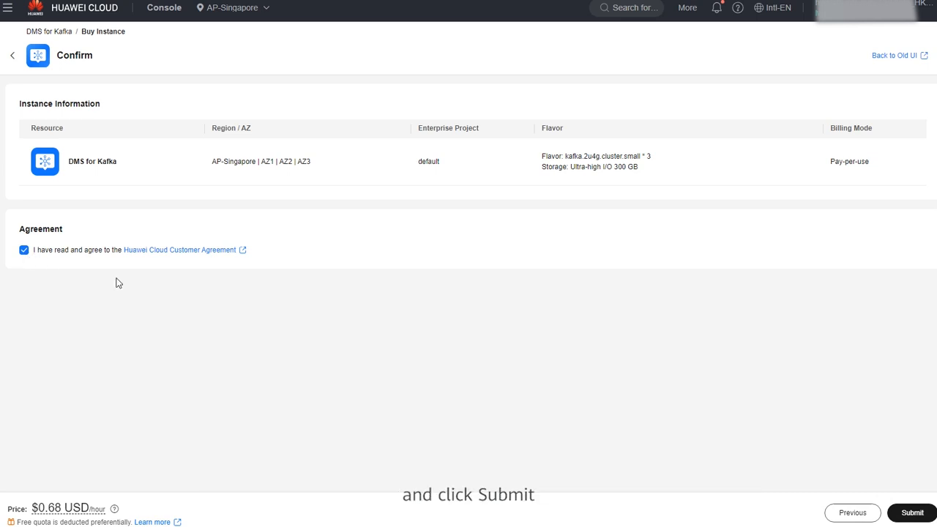
click(911, 514)
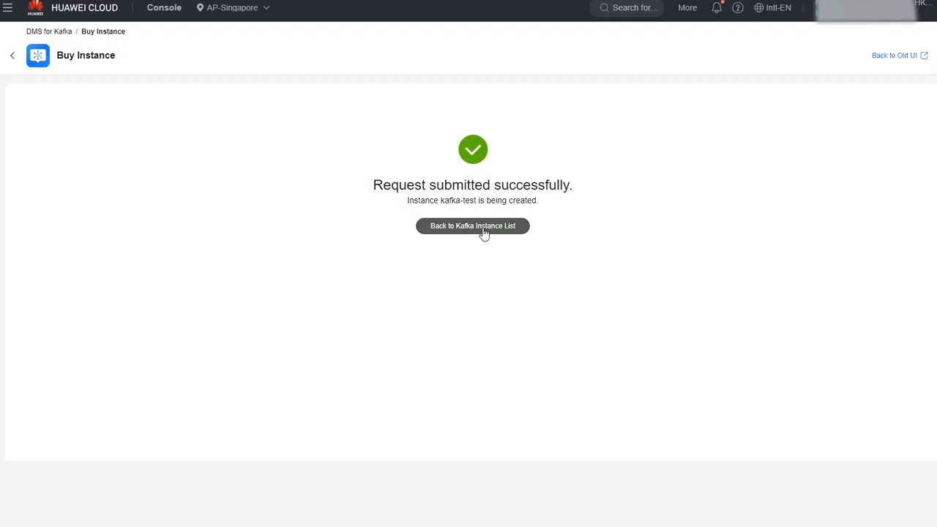
click(483, 227)
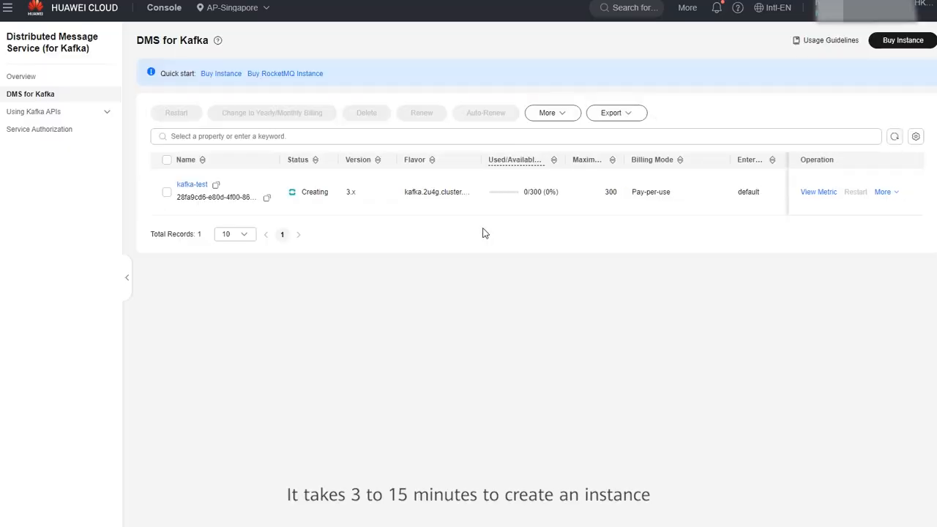